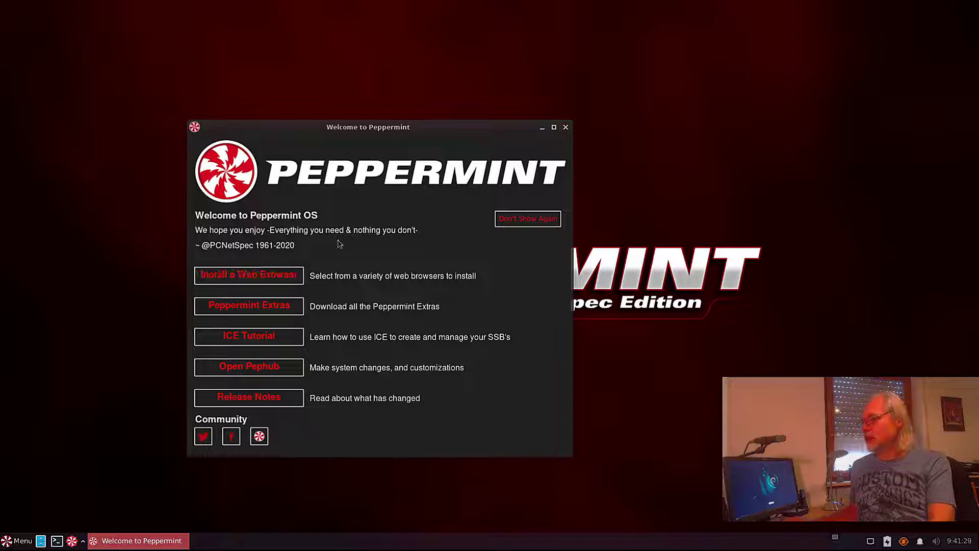
Launch the web browser installer and authorize it with the administrator password.
{"action": "left_click", "coordinate": [278, 275]}
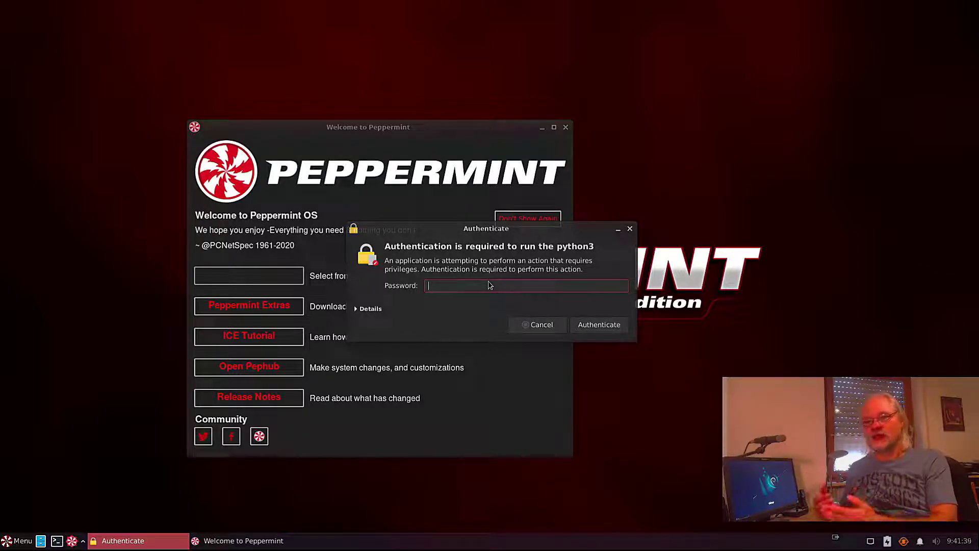
{"action": "type", "text": "••"}
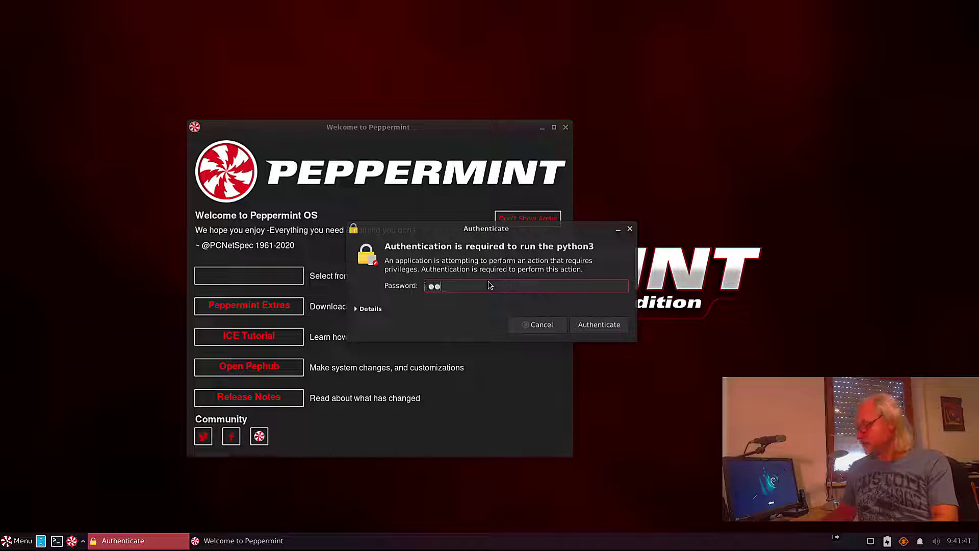
{"action": "type", "text": "•••"}
{"action": "key", "text": "Return"}
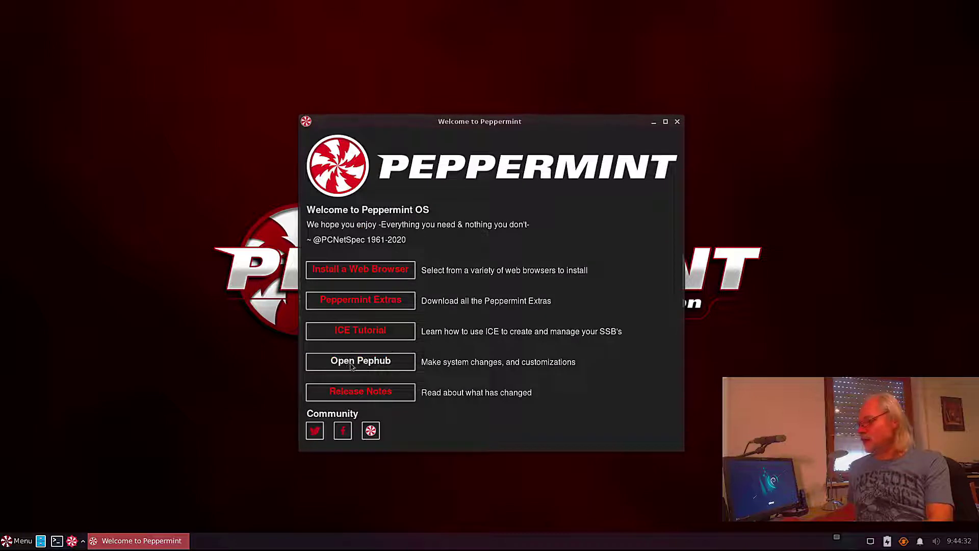
In Peppermint Hub's Appearance settings, preview the Arc-Dark style, then close them.
{"action": "left_click", "coordinate": [352, 366]}
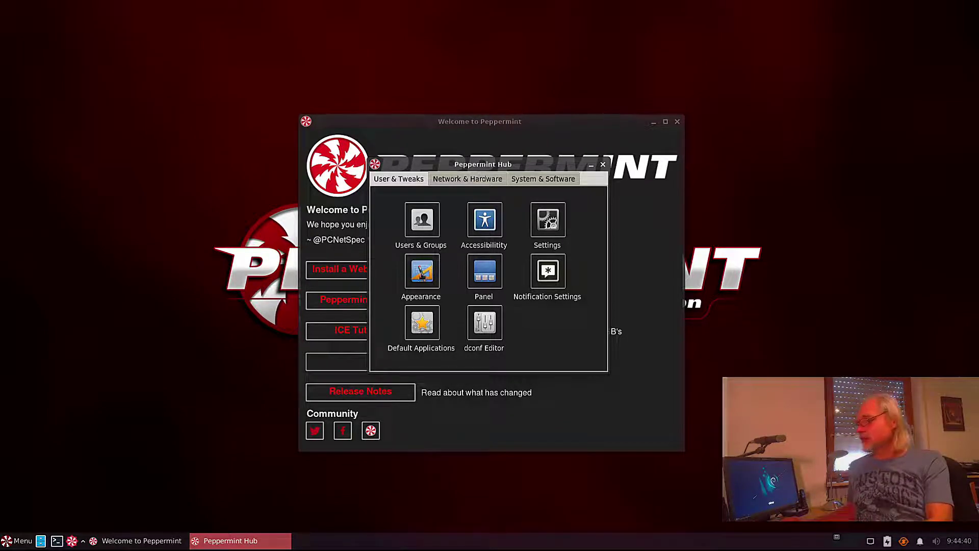
{"action": "left_click", "coordinate": [422, 275]}
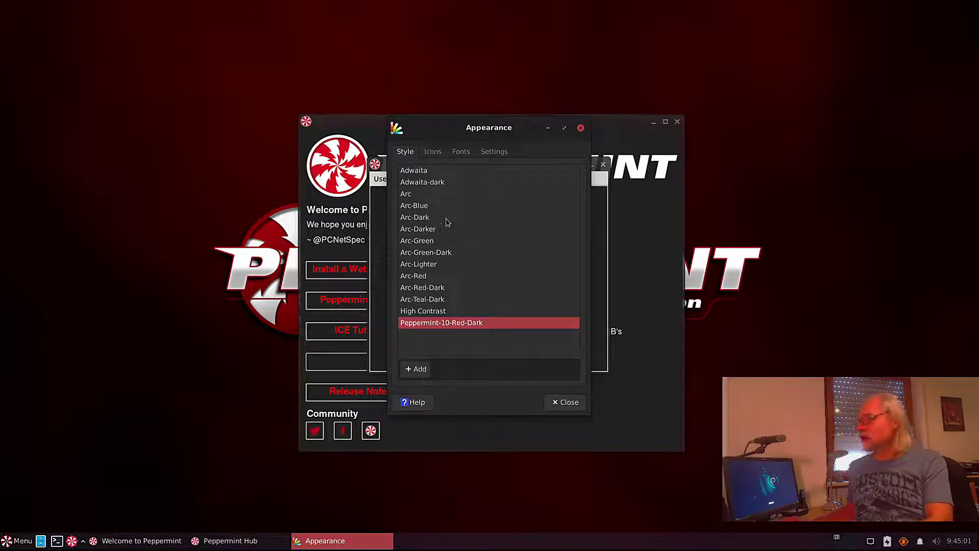
{"action": "left_click", "coordinate": [419, 219]}
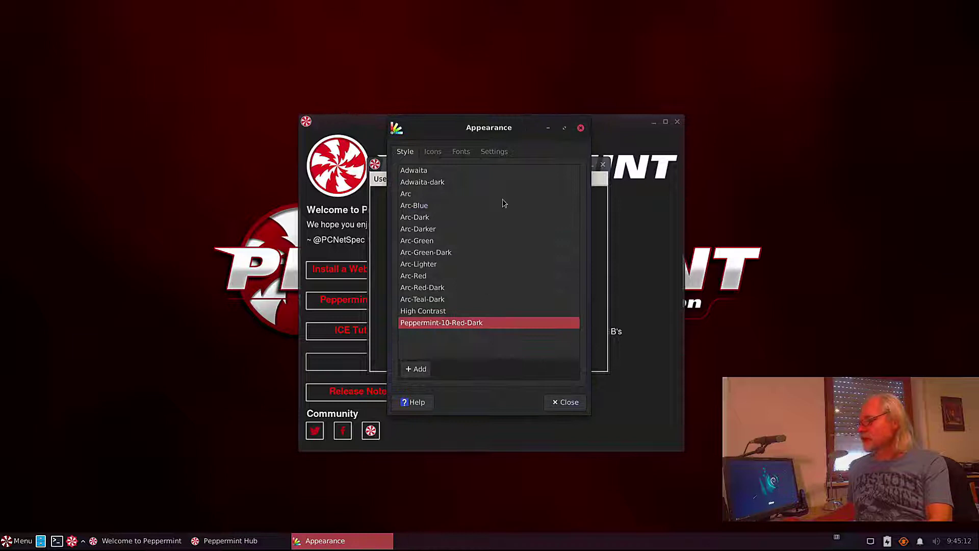
{"action": "left_click", "coordinate": [567, 403]}
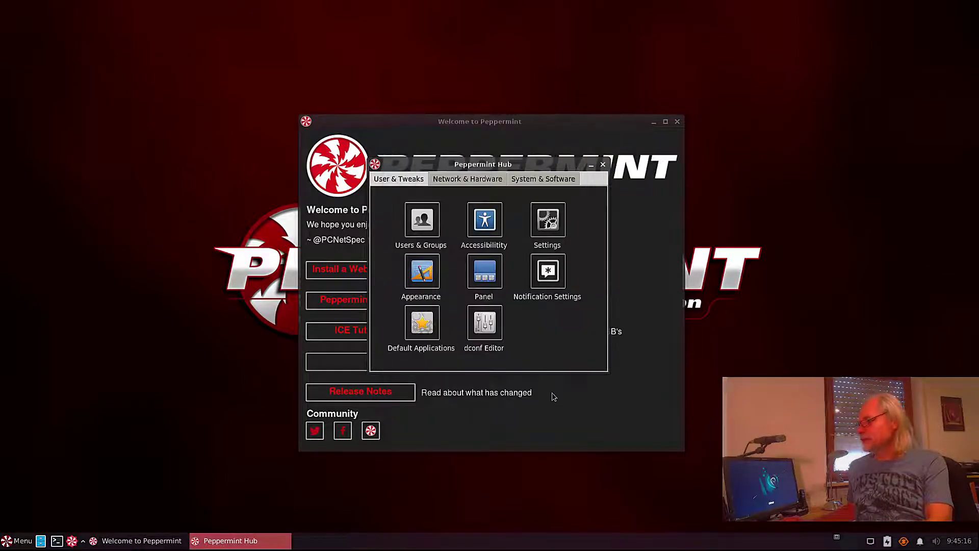
Raise Panel 1's row size from 32 to 40 pixels in Panel Preferences.
{"action": "left_click", "coordinate": [485, 275]}
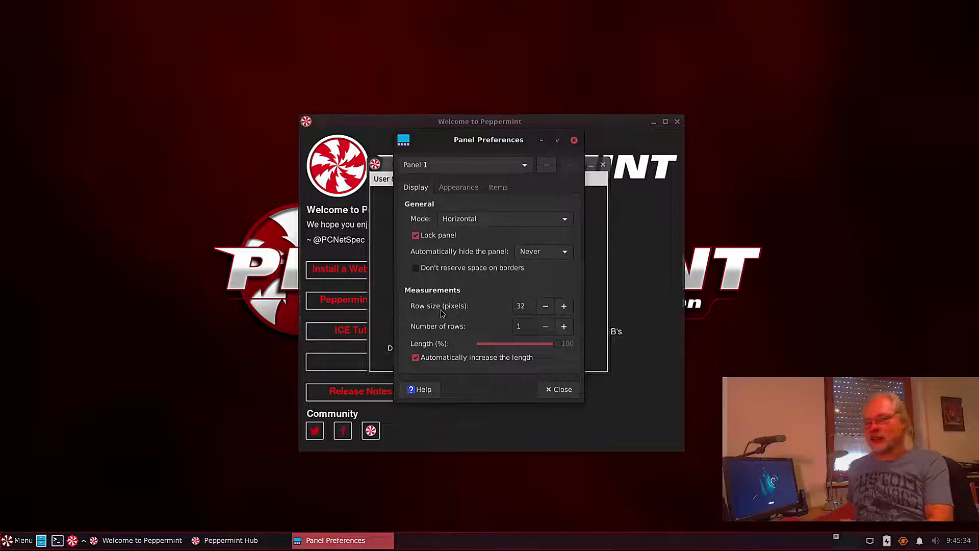
{"action": "left_click", "coordinate": [564, 306]}
{"action": "left_click", "coordinate": [564, 306]}
{"action": "left_click", "coordinate": [564, 306]}
{"action": "left_click", "coordinate": [564, 306]}
{"action": "left_click", "coordinate": [564, 306]}
{"action": "left_click", "coordinate": [564, 306]}
{"action": "left_click", "coordinate": [564, 306]}
{"action": "left_click", "coordinate": [564, 306]}
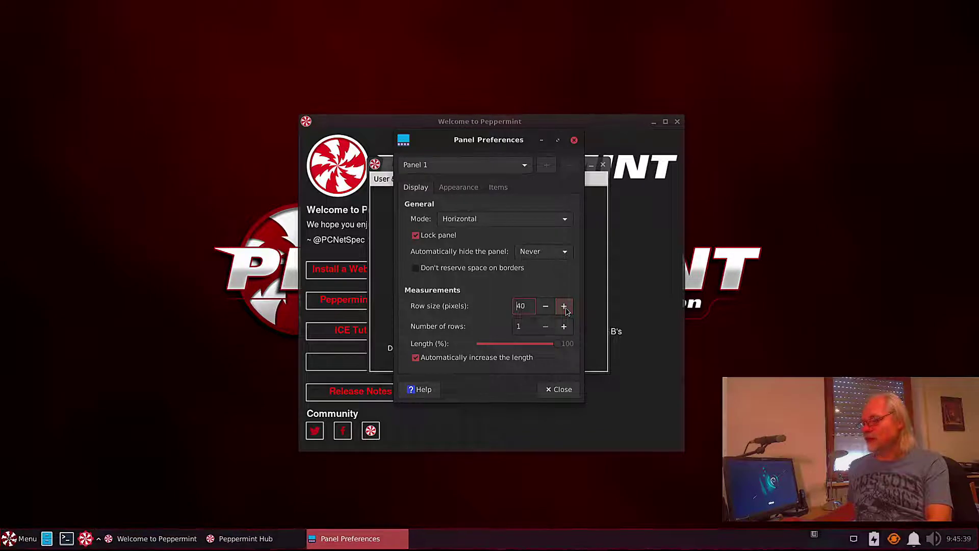
{"action": "left_click", "coordinate": [564, 306]}
{"action": "left_click", "coordinate": [564, 306]}
{"action": "left_click", "coordinate": [564, 306]}
{"action": "left_click", "coordinate": [564, 306]}
{"action": "left_click", "coordinate": [564, 306]}
{"action": "left_click", "coordinate": [564, 306]}
{"action": "left_click", "coordinate": [564, 306]}
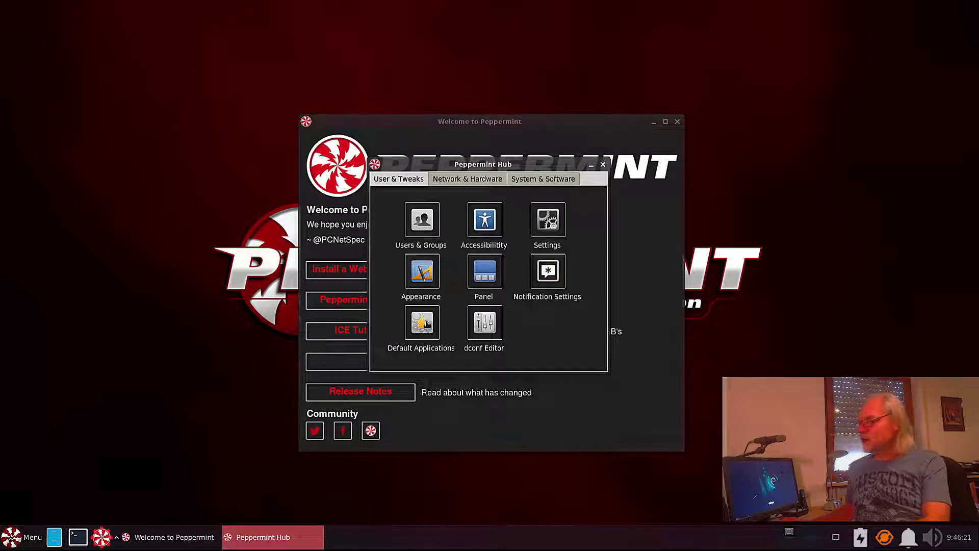
Open Default Applications and review the available default web browsers.
{"action": "left_click", "coordinate": [427, 324]}
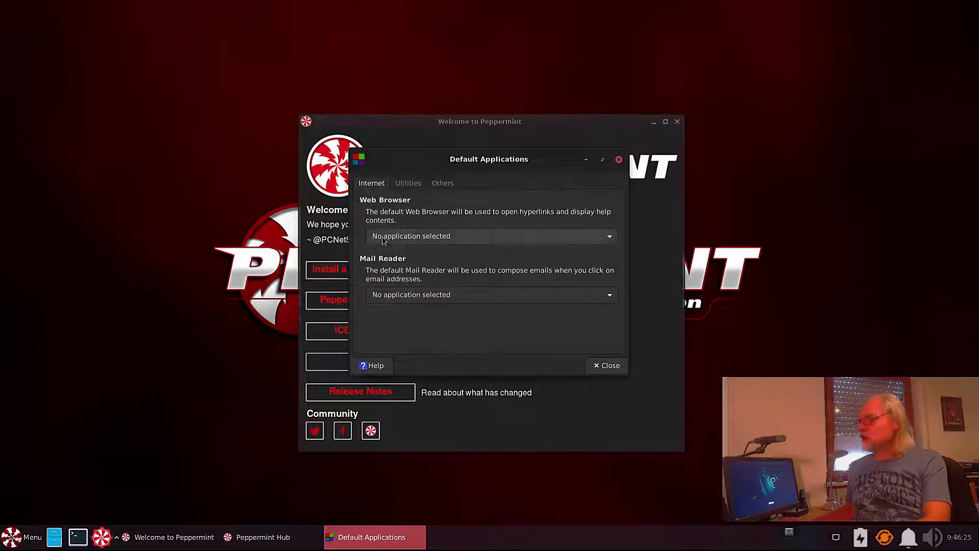
{"action": "left_click", "coordinate": [608, 238]}
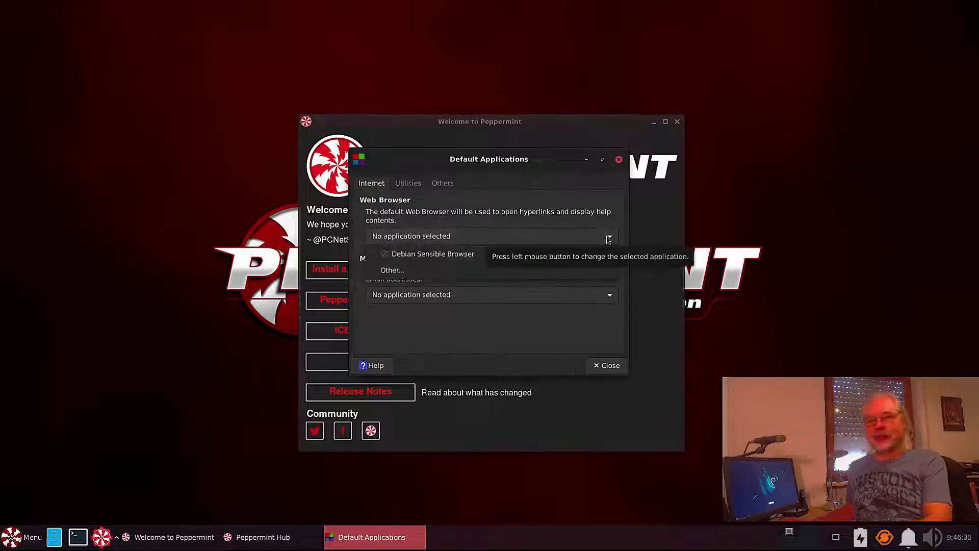
{"action": "left_click", "coordinate": [480, 225]}
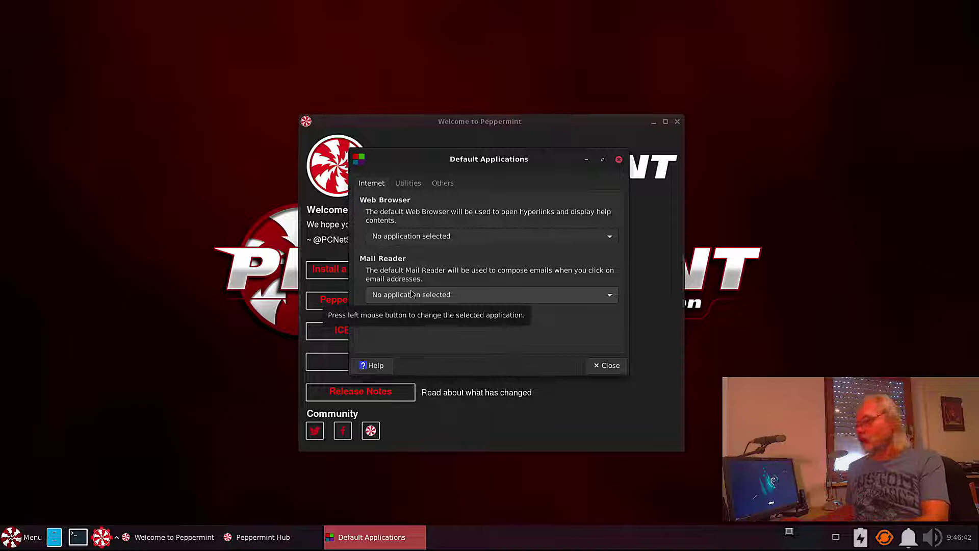
On the Utilities tab, review the File Manager choices nemo and Thunar.
{"action": "key", "text": "ctrl+Page_Down"}
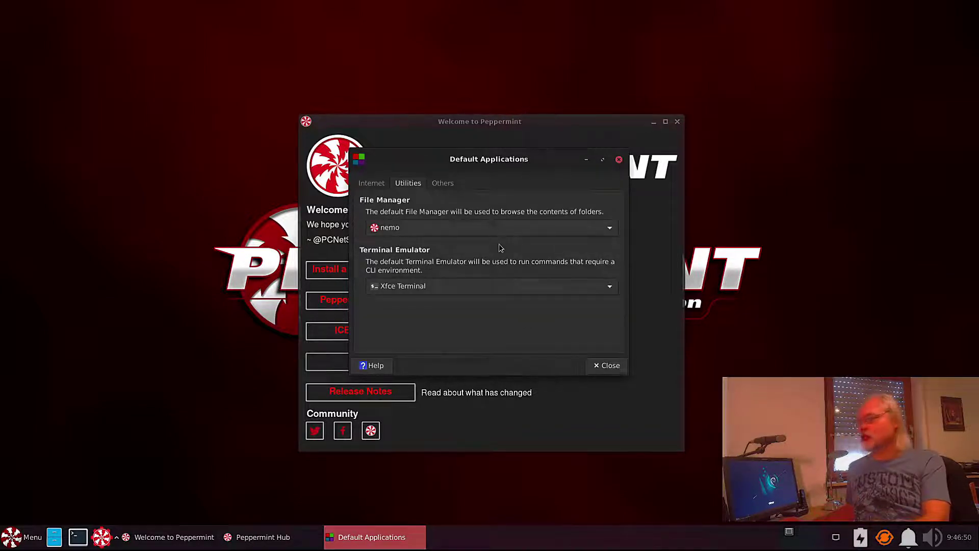
{"action": "left_click", "coordinate": [610, 229]}
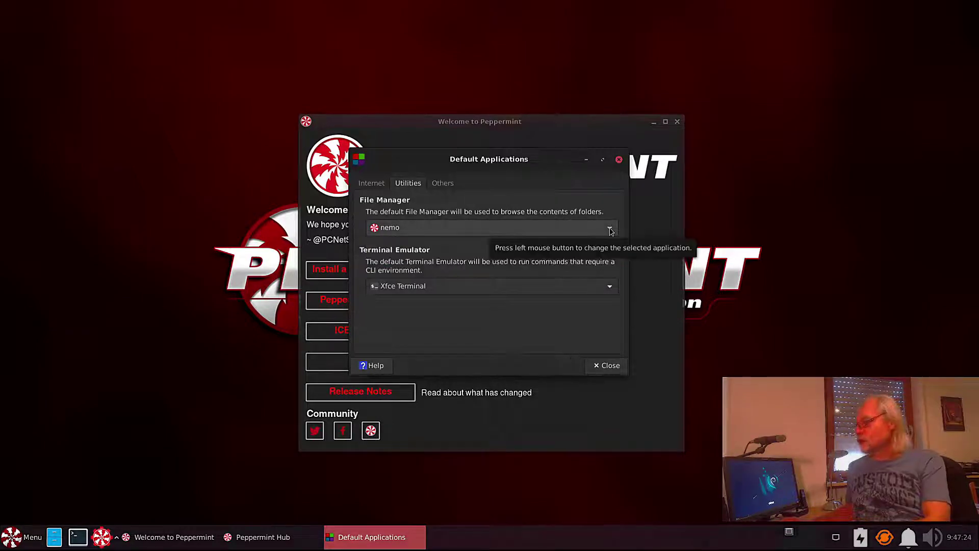
{"action": "left_click", "coordinate": [610, 229]}
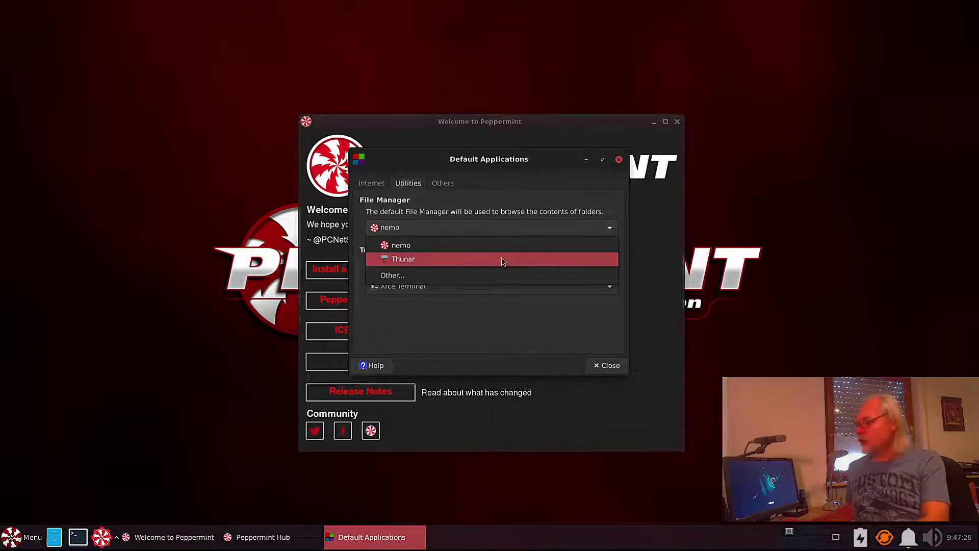
{"action": "left_click", "coordinate": [11, 537]}
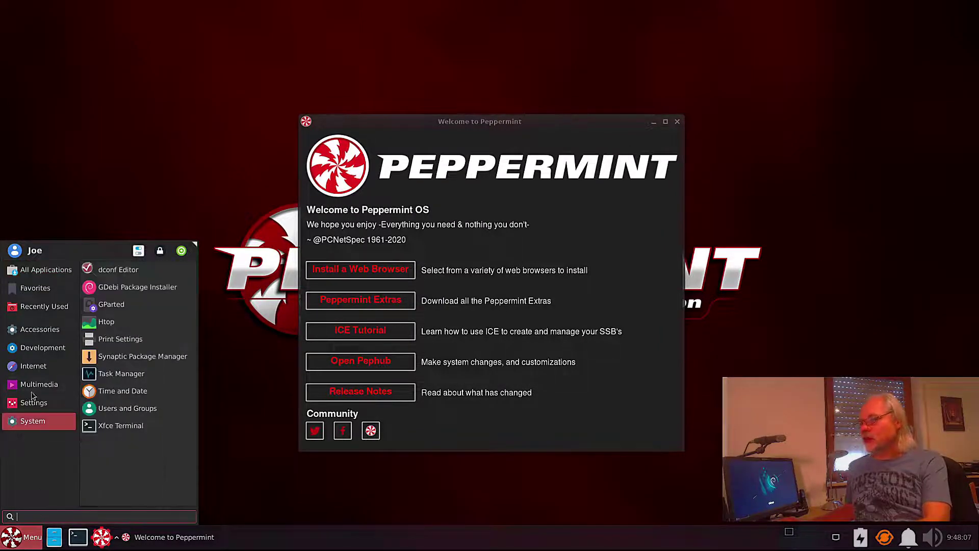
Browse the Whisker Menu's Recently Used, Accessories and Internet categories.
{"action": "mouse_move", "coordinate": [40, 312]}
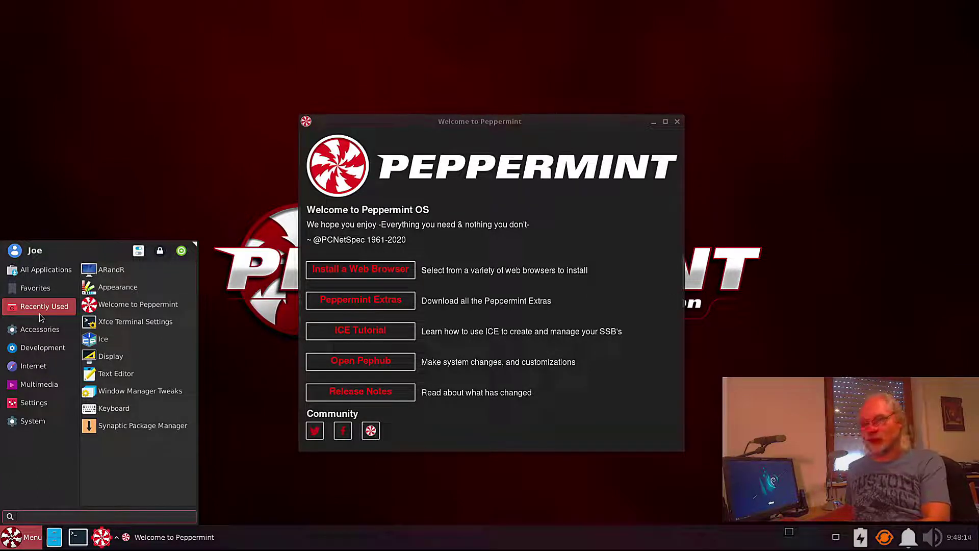
{"action": "mouse_move", "coordinate": [41, 331]}
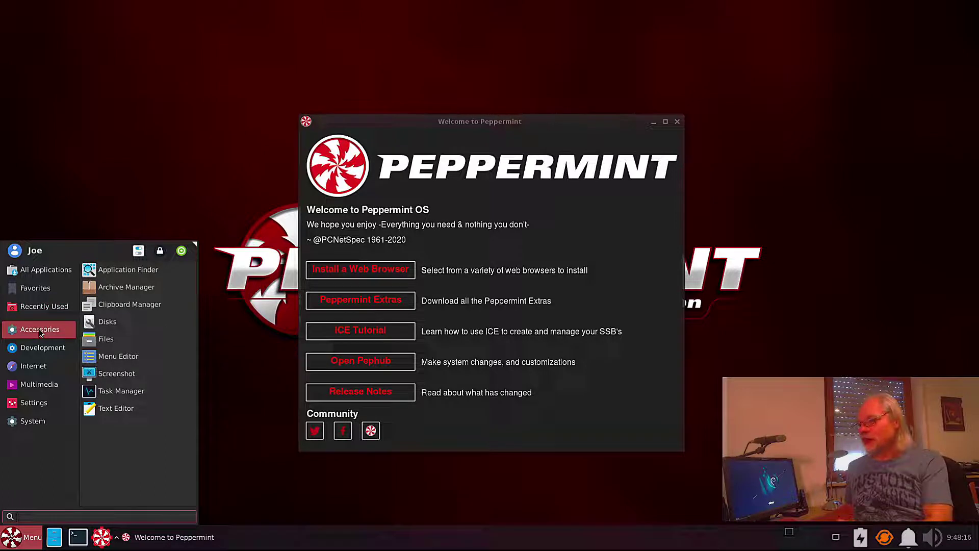
{"action": "mouse_move", "coordinate": [36, 366]}
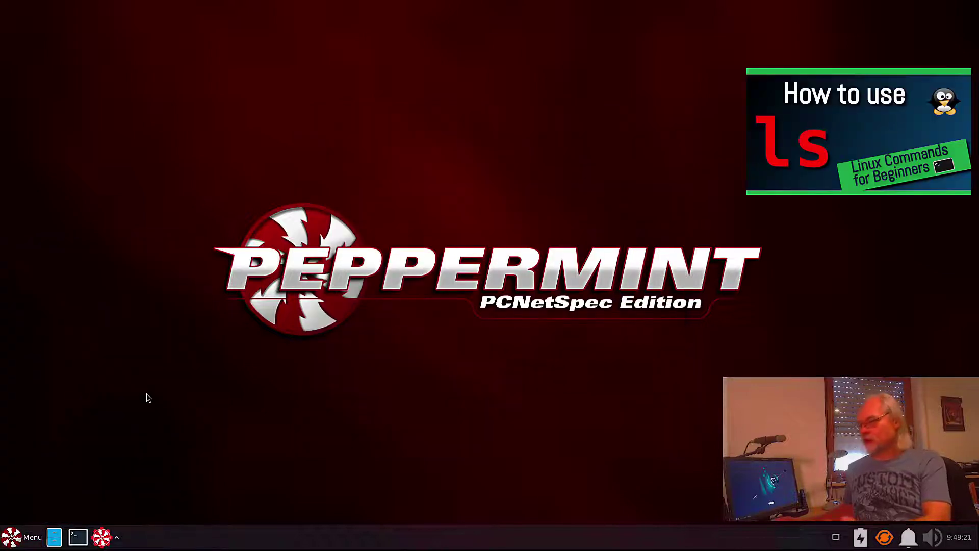
Launch a terminal from the panel and run htop in it.
{"action": "left_click", "coordinate": [79, 539]}
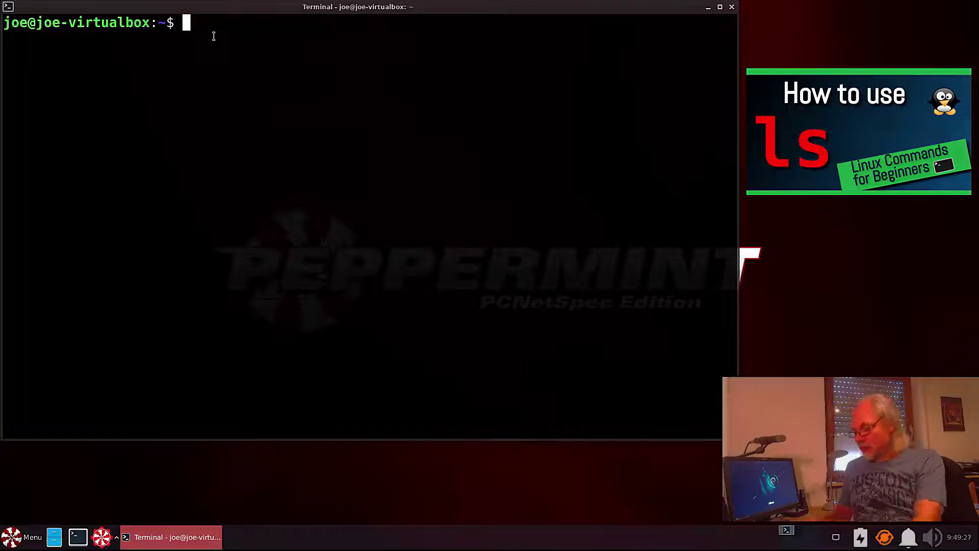
{"action": "type", "text": "htop"}
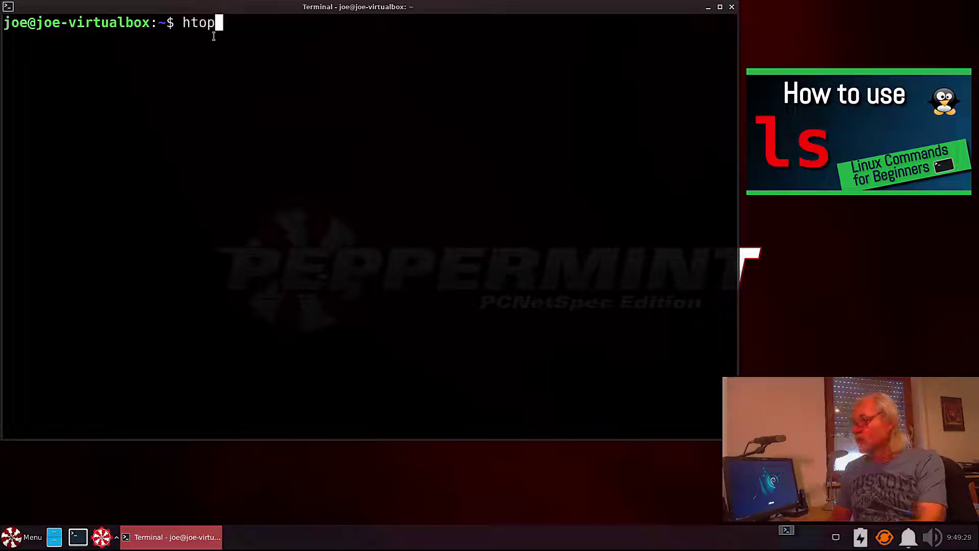
{"action": "key", "text": "Return"}
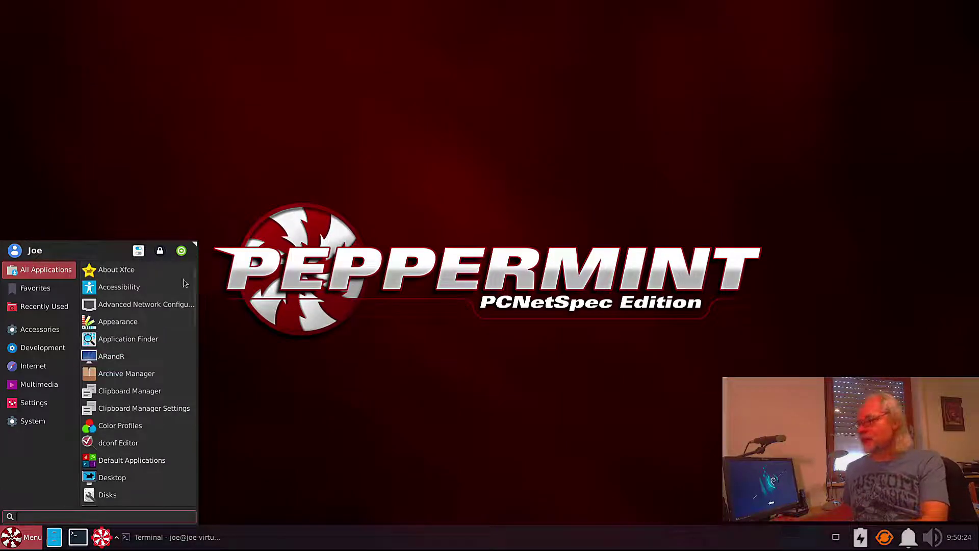
Open Settings Manager and launch Xfce Terminal Settings.
{"action": "left_click", "coordinate": [138, 251]}
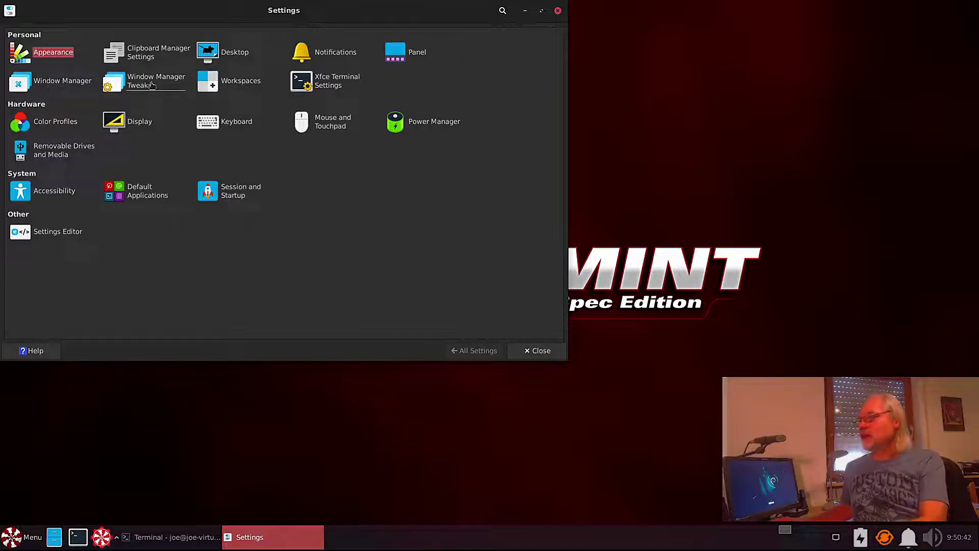
{"action": "left_click", "coordinate": [336, 82]}
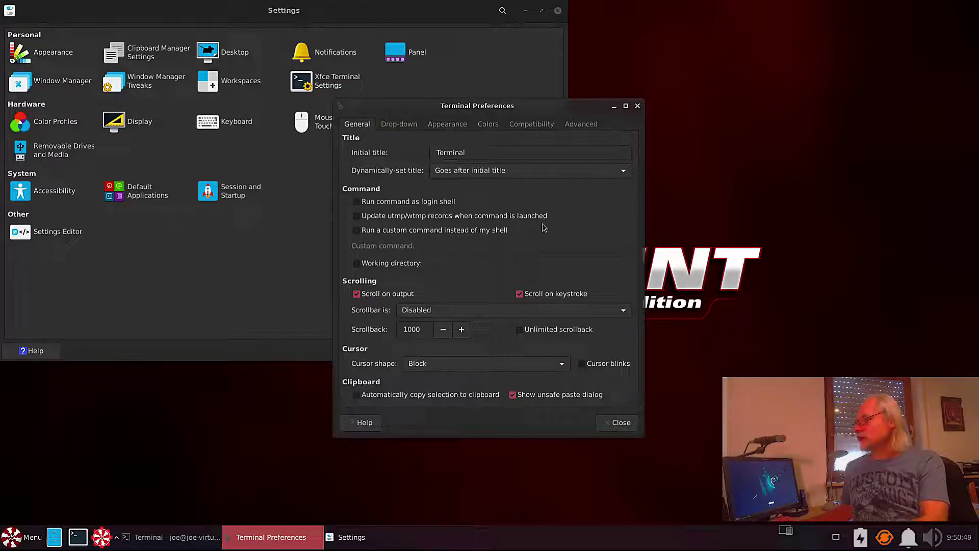
Set the terminal's Appearance background to None (use solid color).
{"action": "left_click", "coordinate": [438, 125]}
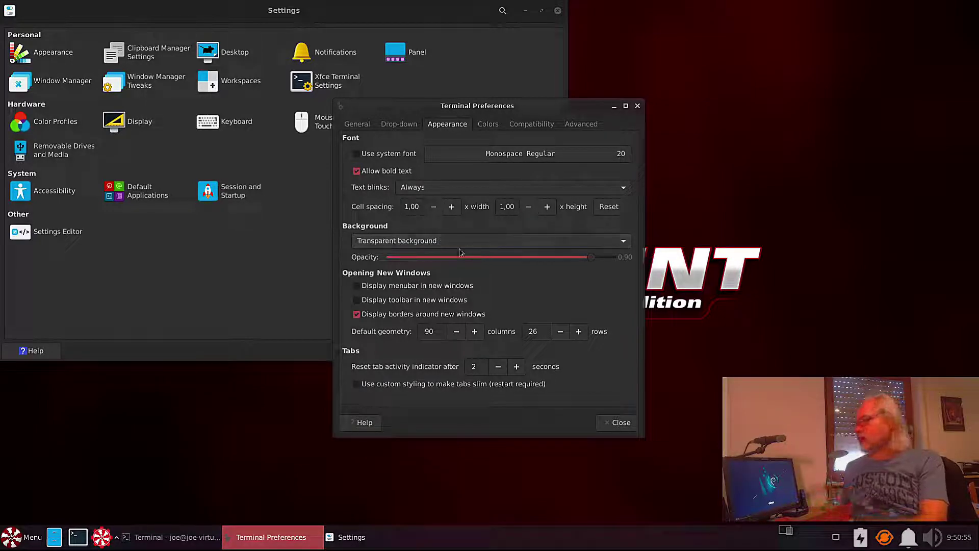
{"action": "left_click", "coordinate": [623, 244]}
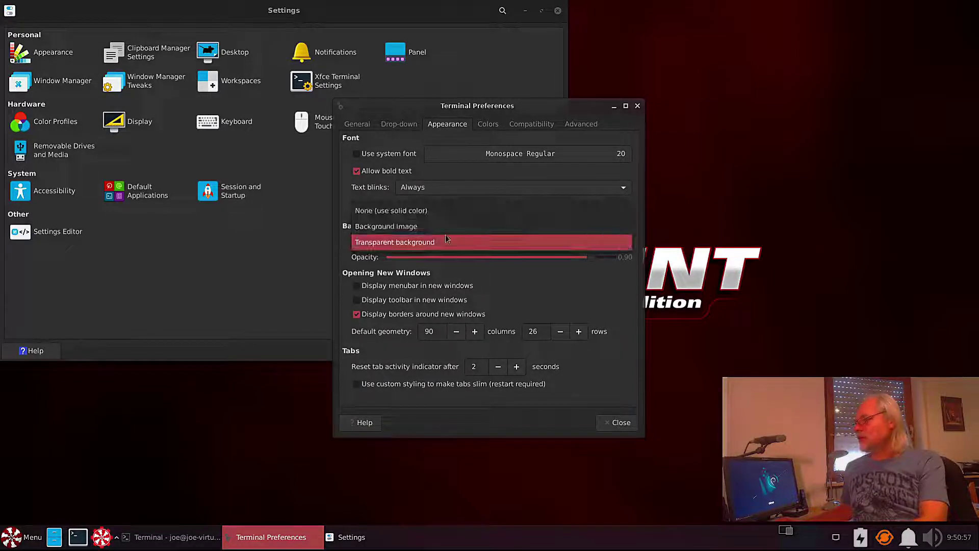
{"action": "left_click", "coordinate": [394, 216]}
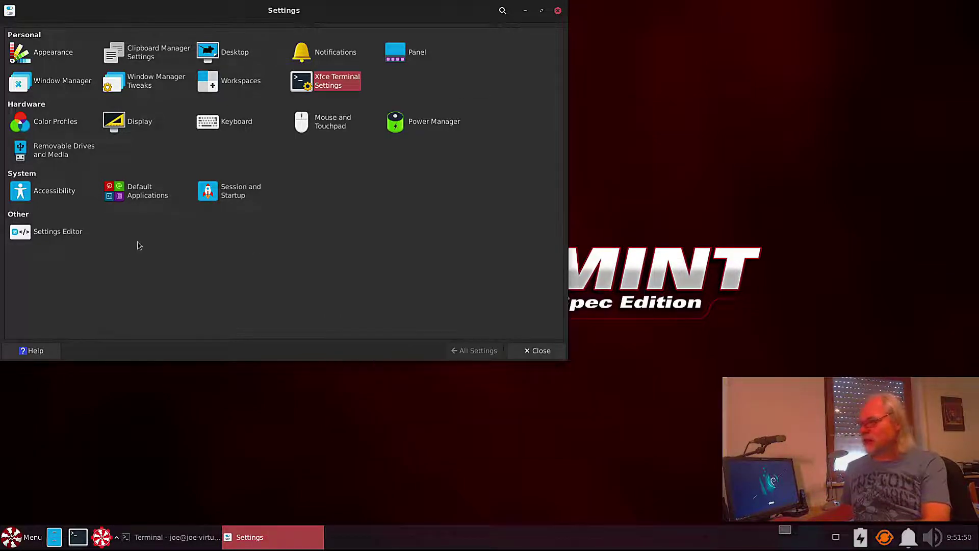
In Settings Editor, widen the Channel pane and select xfce4-panel's icon-size property.
{"action": "left_click", "coordinate": [62, 234]}
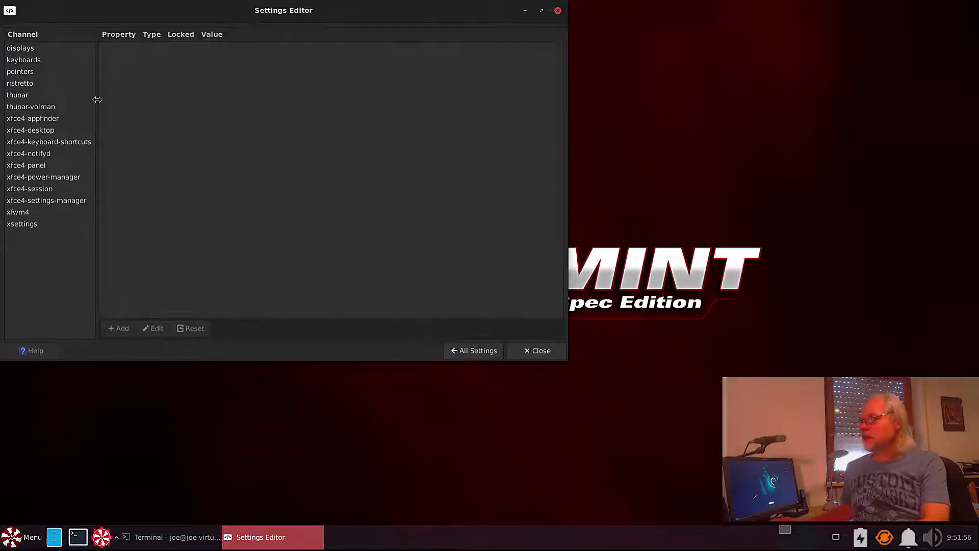
{"action": "left_click_drag", "start_coordinate": [97, 100], "coordinate": [129, 104]}
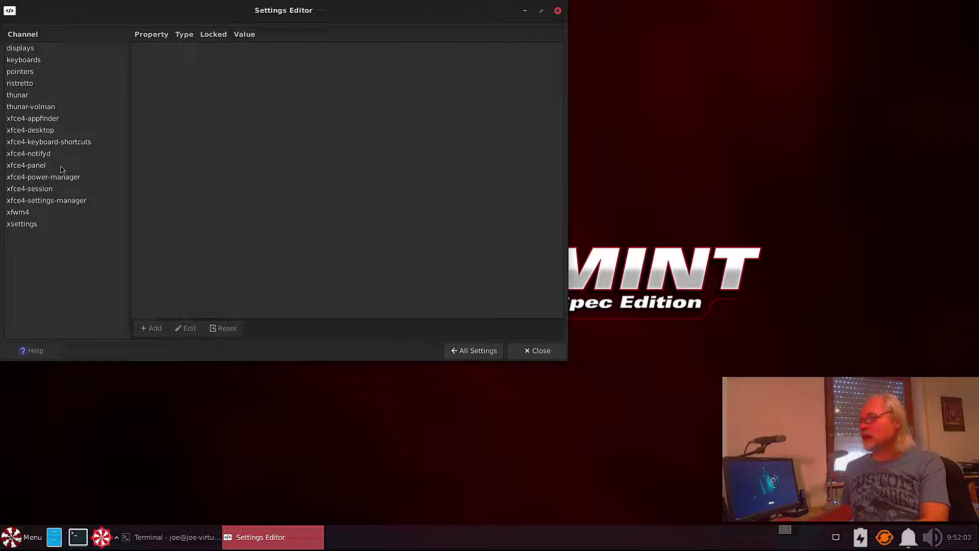
{"action": "left_click", "coordinate": [24, 167]}
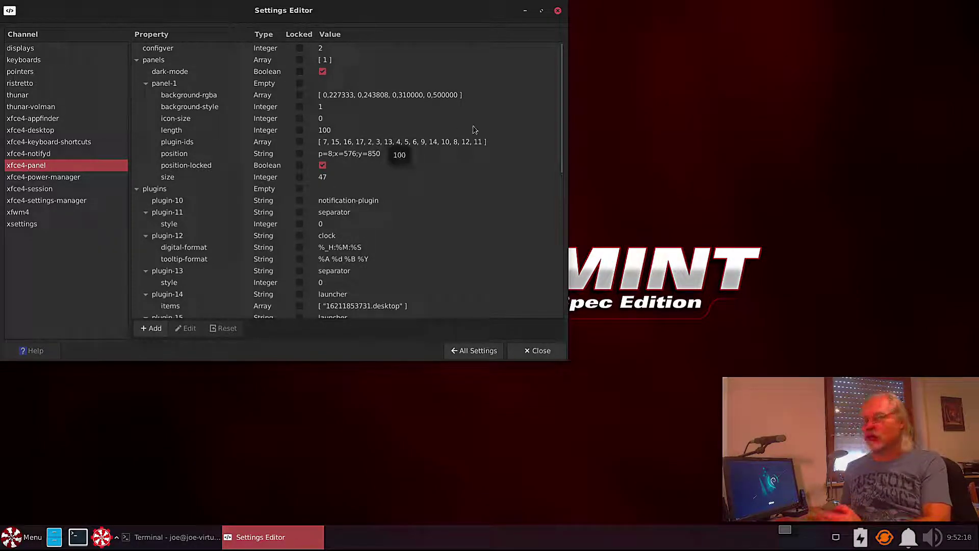
{"action": "left_click", "coordinate": [182, 120]}
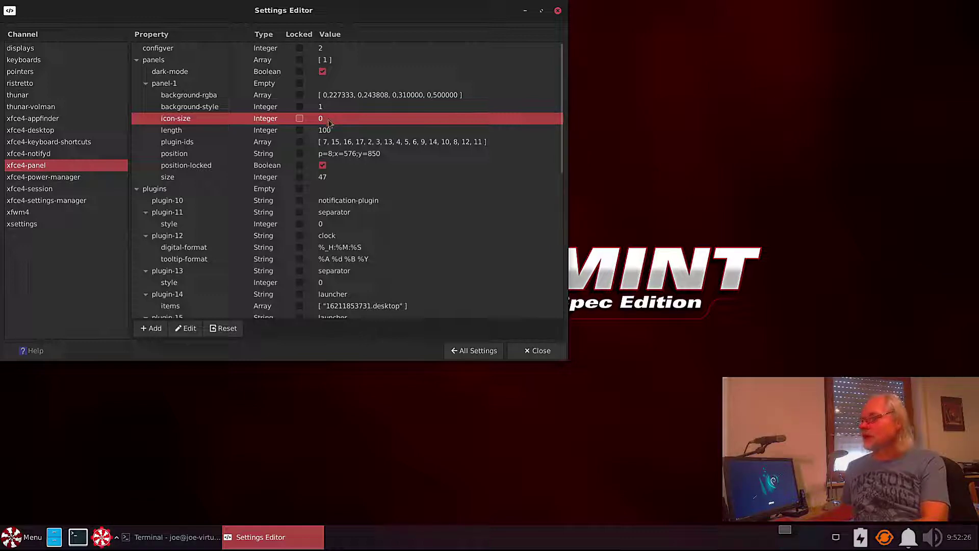
Change the panel icon-size to 116, then set it back to 0.
{"action": "left_click", "coordinate": [190, 329]}
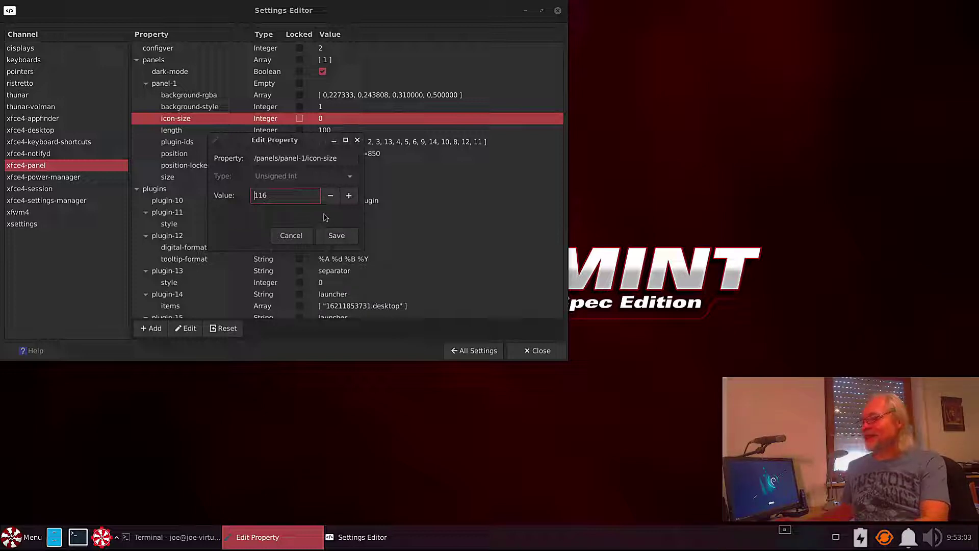
{"action": "left_click", "coordinate": [337, 236]}
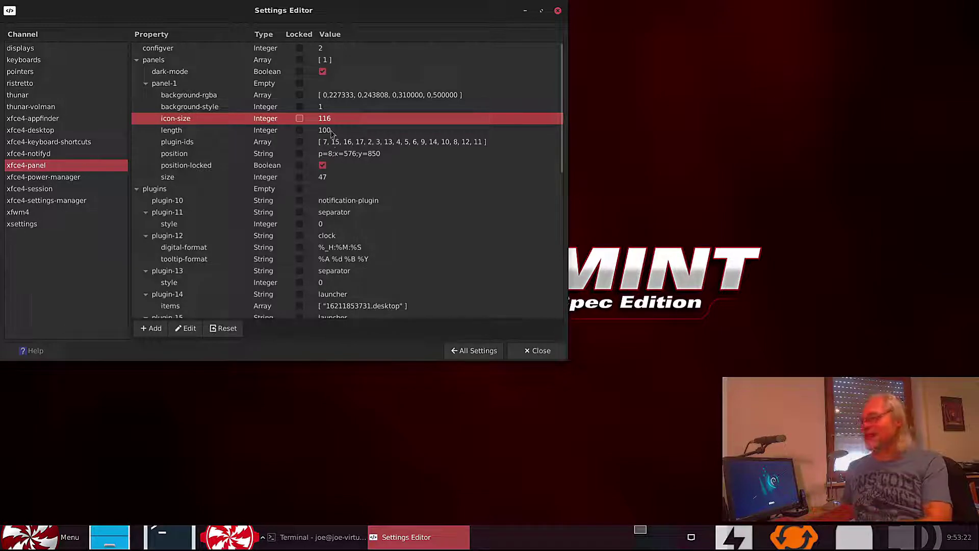
{"action": "left_click", "coordinate": [185, 328]}
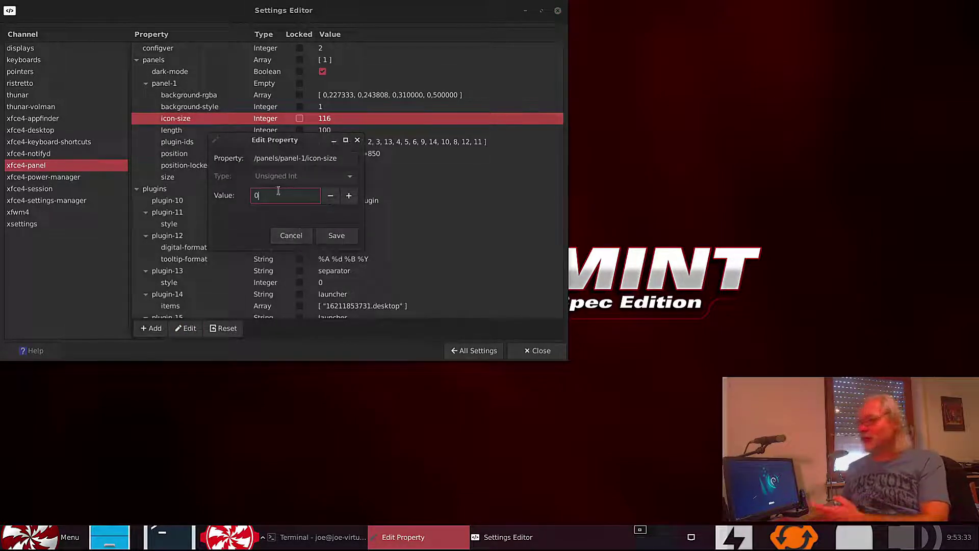
{"action": "left_click", "coordinate": [336, 235]}
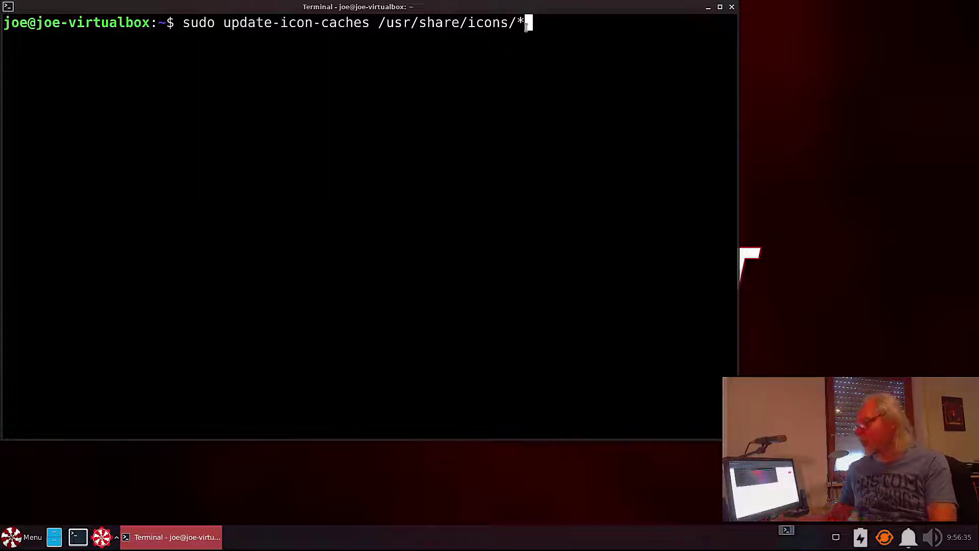
Run sudo update-icon-caches /usr/share/icons/* and authenticate with the administrator password.
{"action": "key", "text": "Return"}
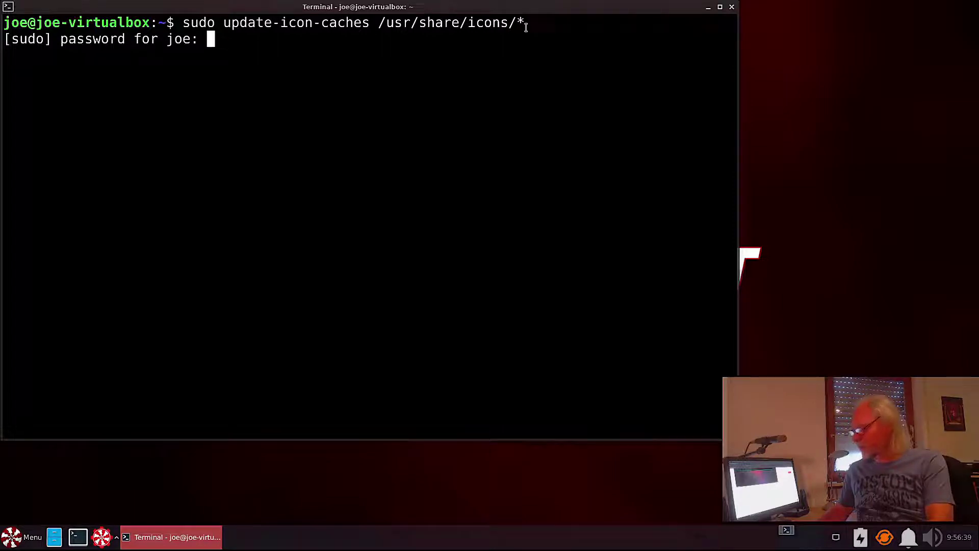
{"action": "key", "text": "Return"}
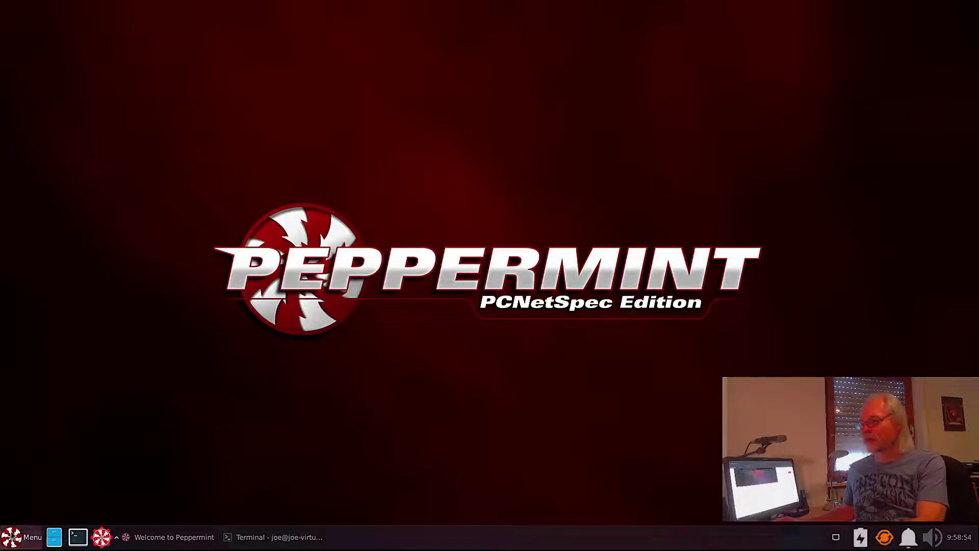
{"action": "left_click", "coordinate": [12, 535]}
{"action": "left_click", "coordinate": [33, 366]}
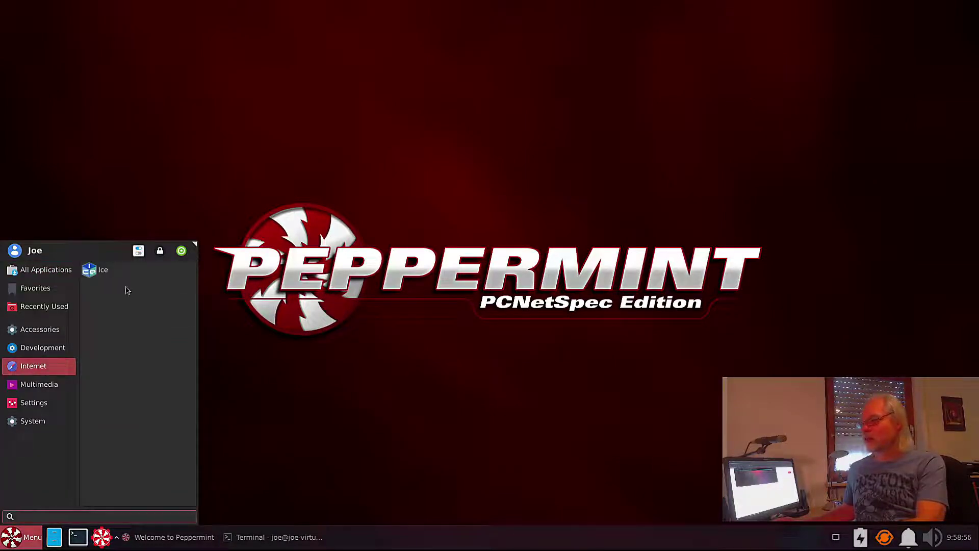
{"action": "left_click", "coordinate": [101, 270]}
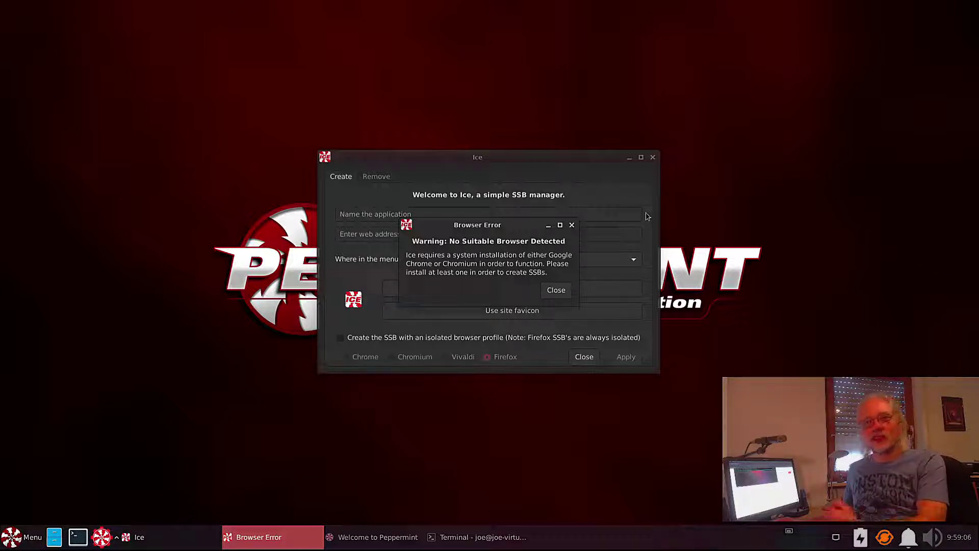
{"action": "left_click", "coordinate": [550, 292]}
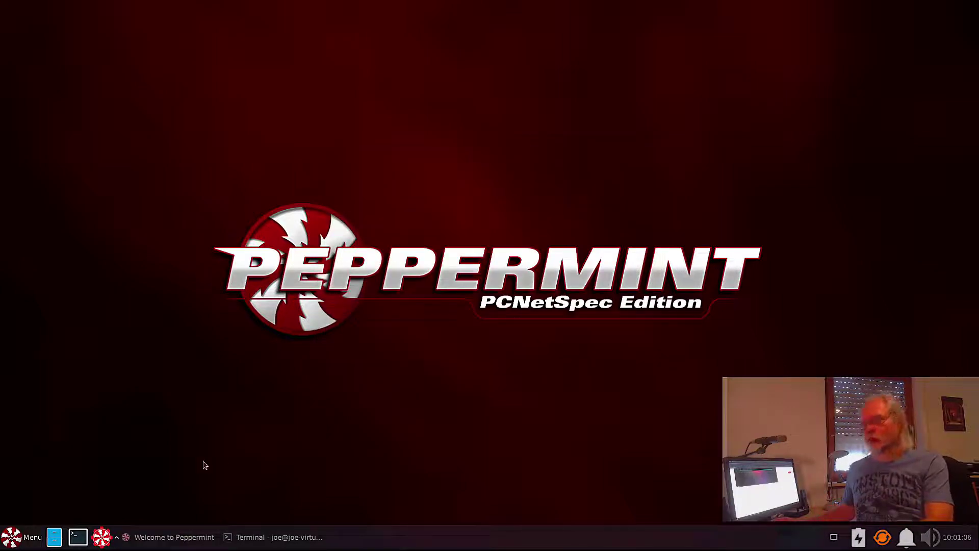
{"action": "left_click", "coordinate": [22, 537]}
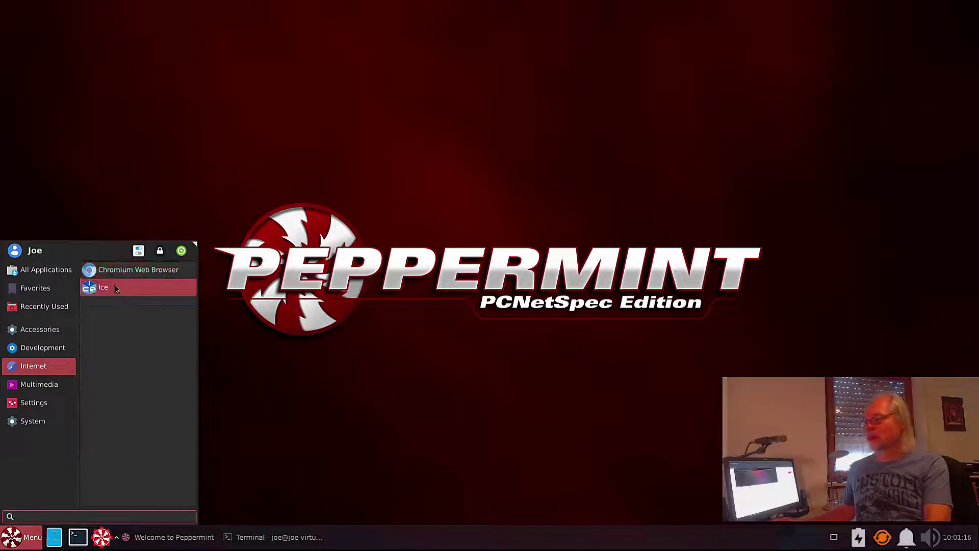
{"action": "left_click", "coordinate": [116, 289]}
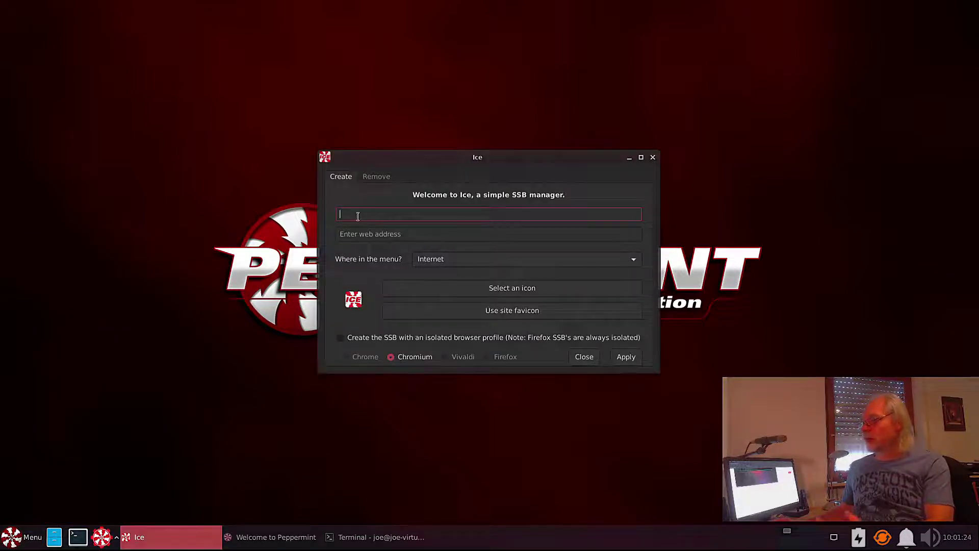
{"action": "type", "text": "Pepp"}
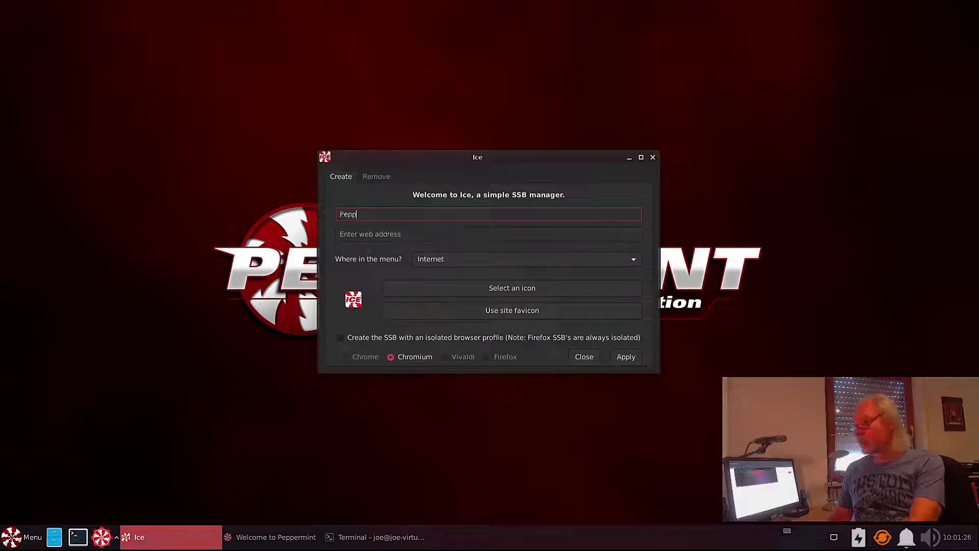
{"action": "type", "text": "ermint"}
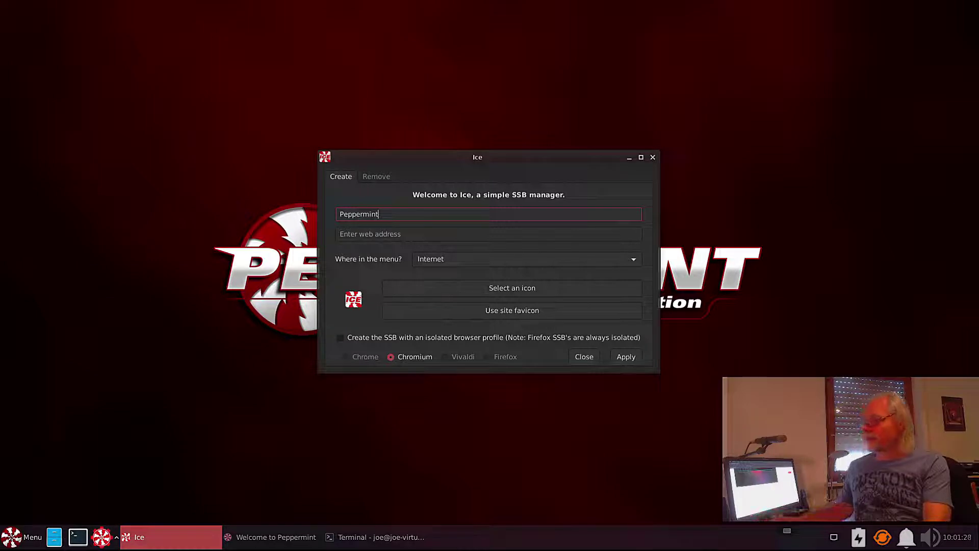
{"action": "left_click", "coordinate": [370, 236]}
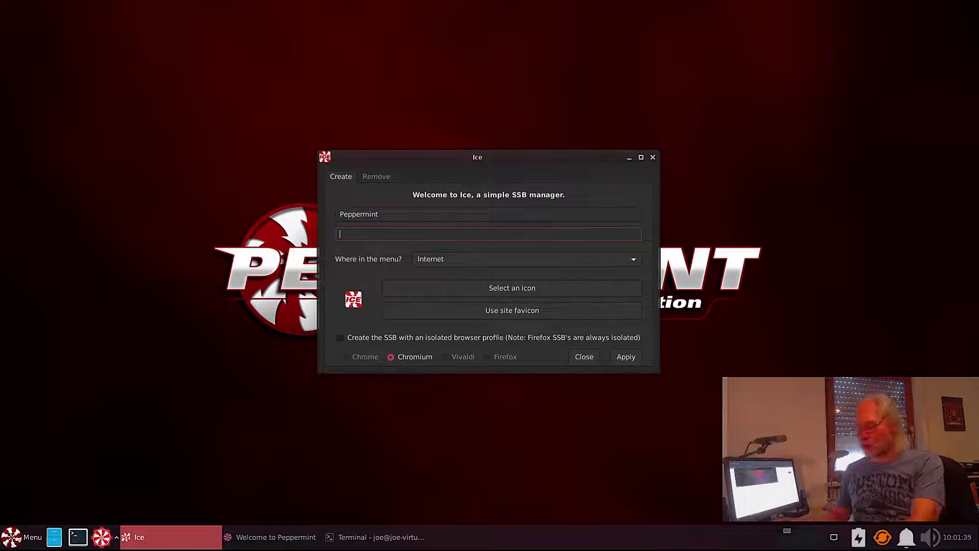
{"action": "type", "text": "https://pepp"}
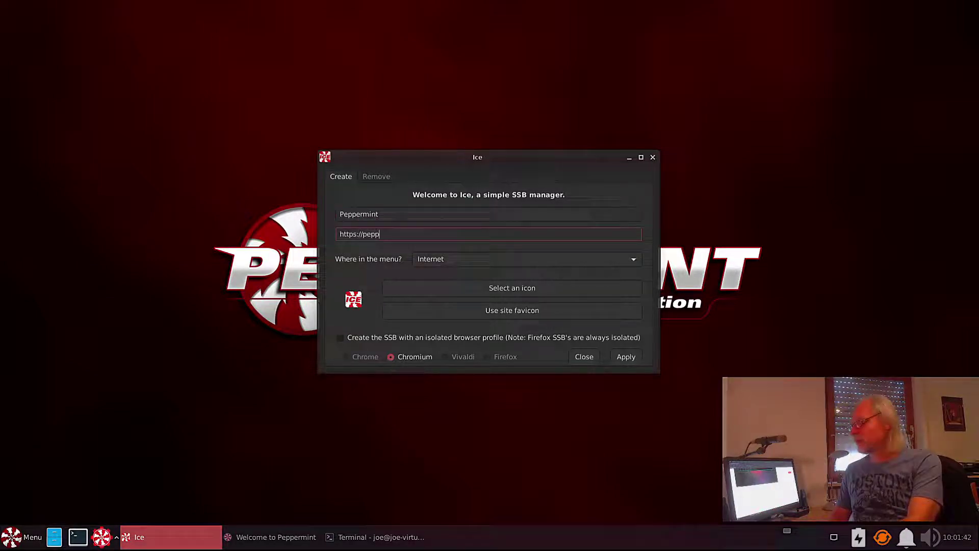
{"action": "type", "text": "ermintos."}
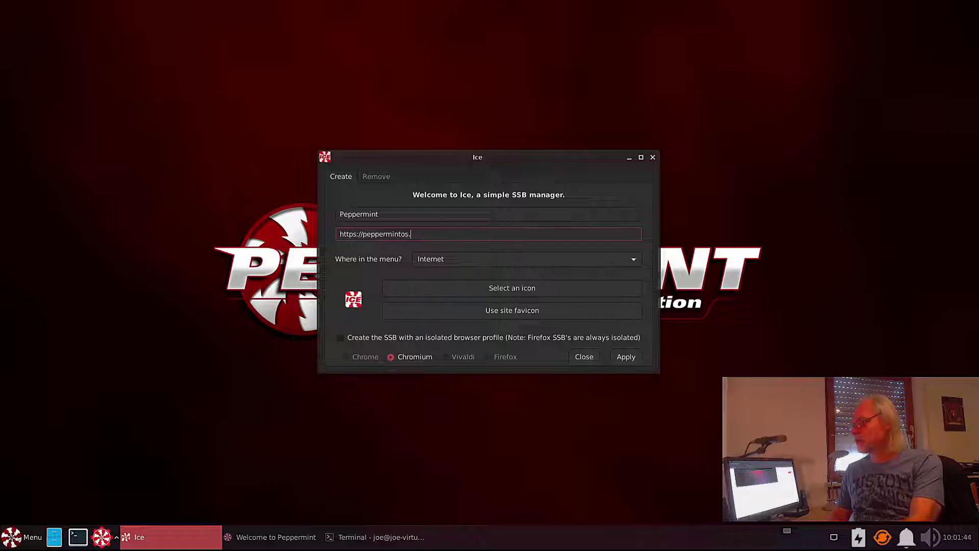
{"action": "type", "text": "com"}
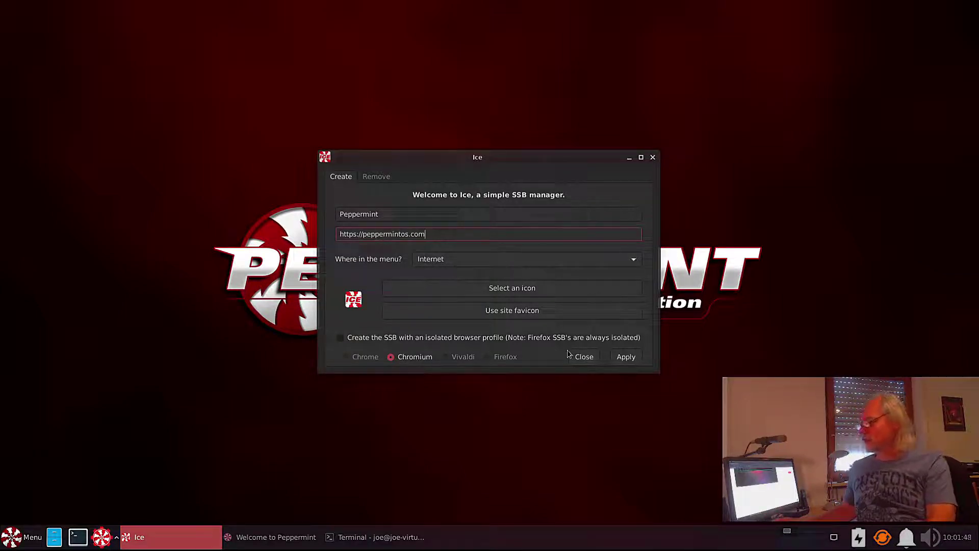
{"action": "left_click", "coordinate": [626, 357]}
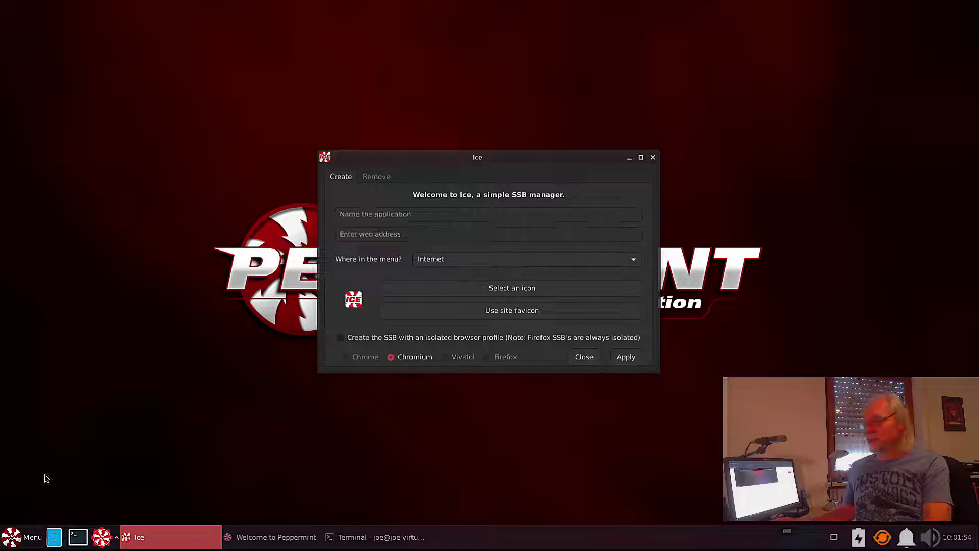
{"action": "left_click", "coordinate": [28, 537]}
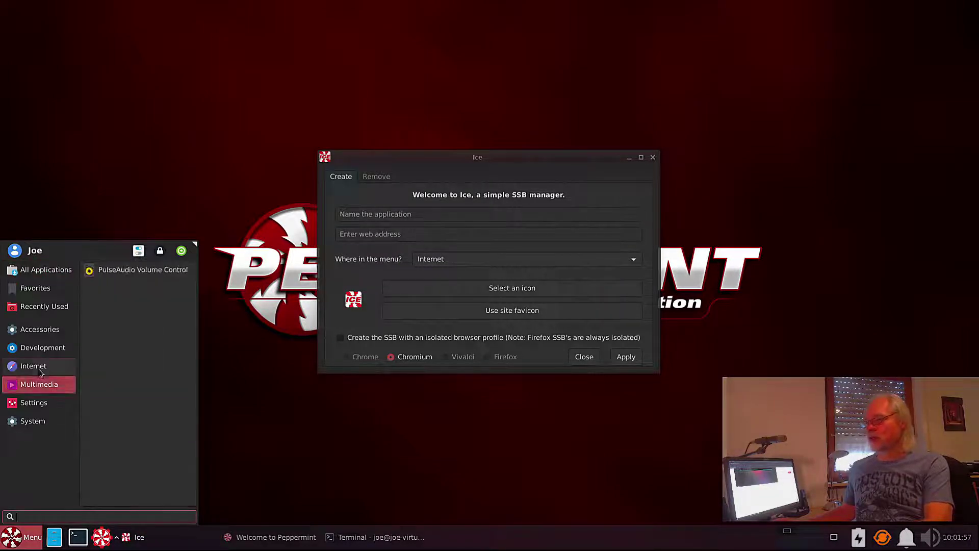
{"action": "mouse_move", "coordinate": [39, 366]}
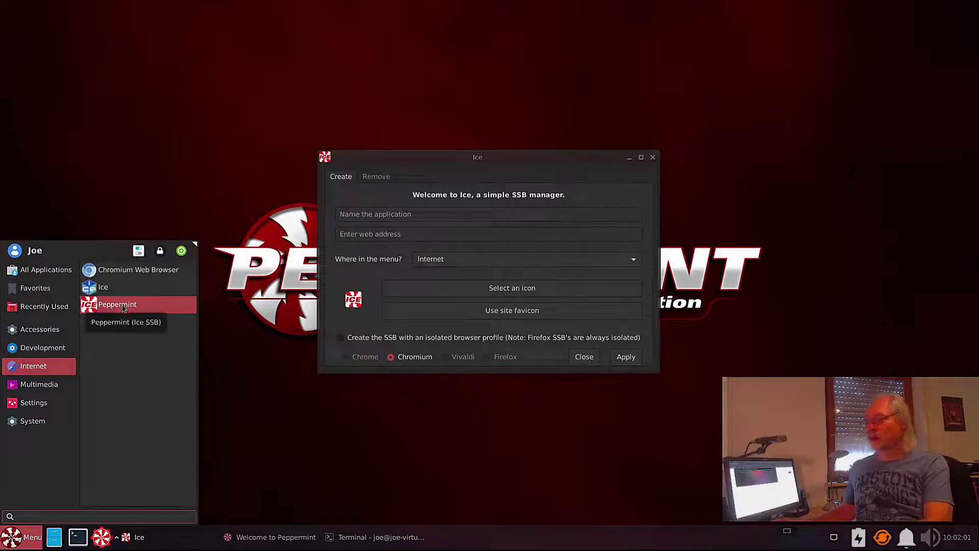
{"action": "left_click", "coordinate": [122, 308]}
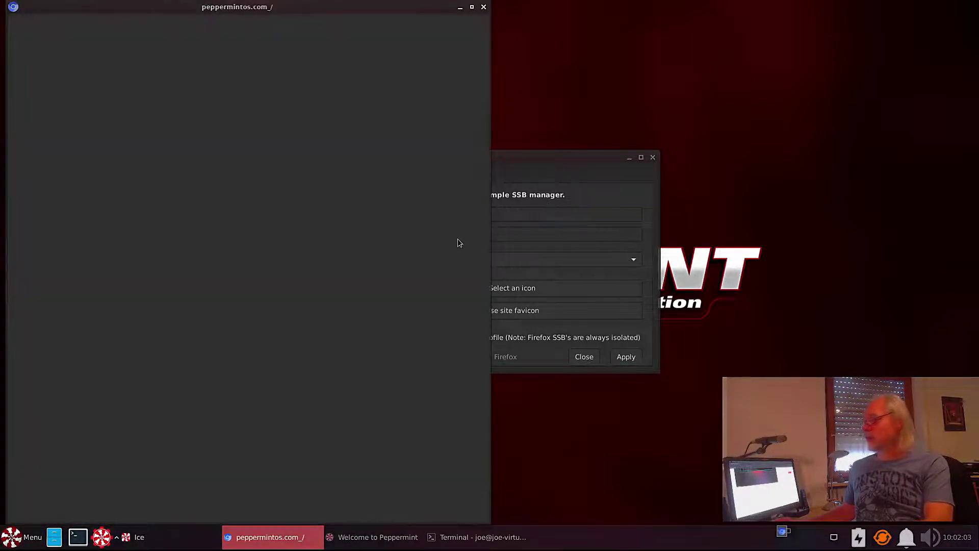